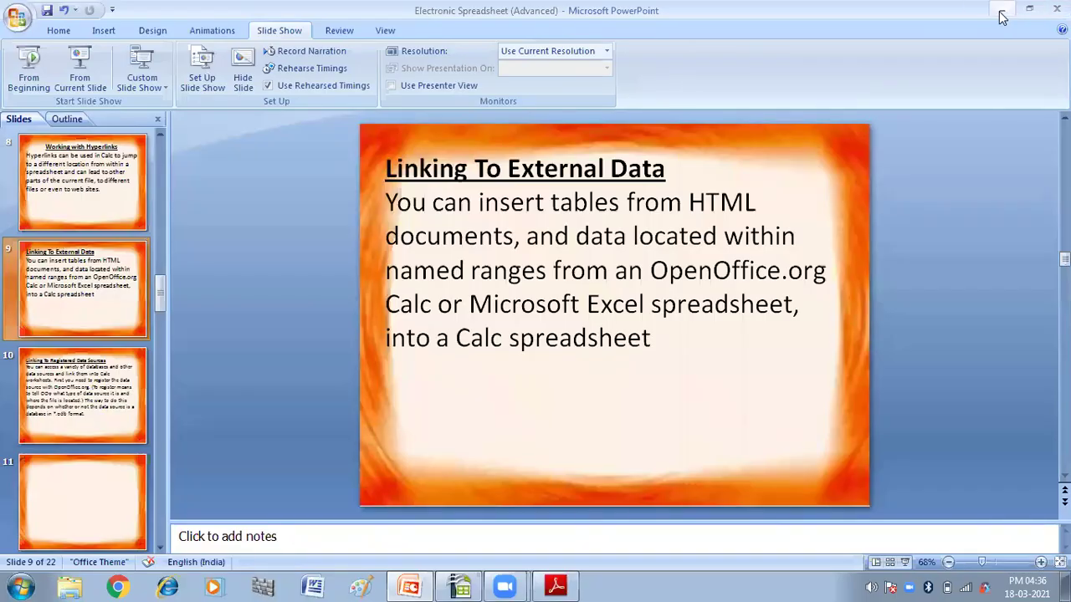
Step: Minimise PowerPoint, select cell B2 in Calc and bring up the Insert menu
left_click(1002, 10)
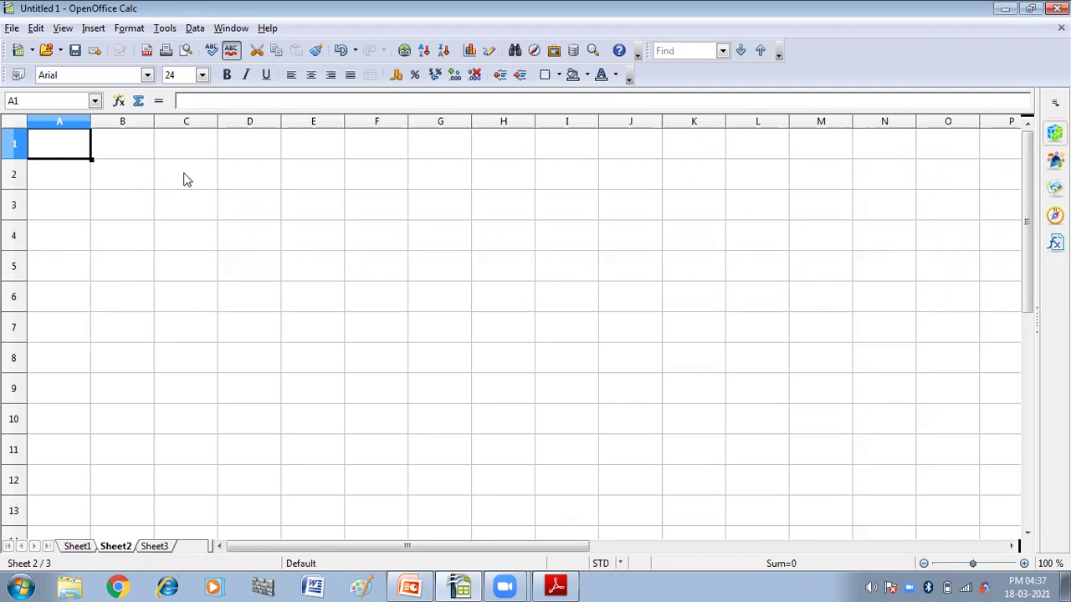
left_click(127, 184)
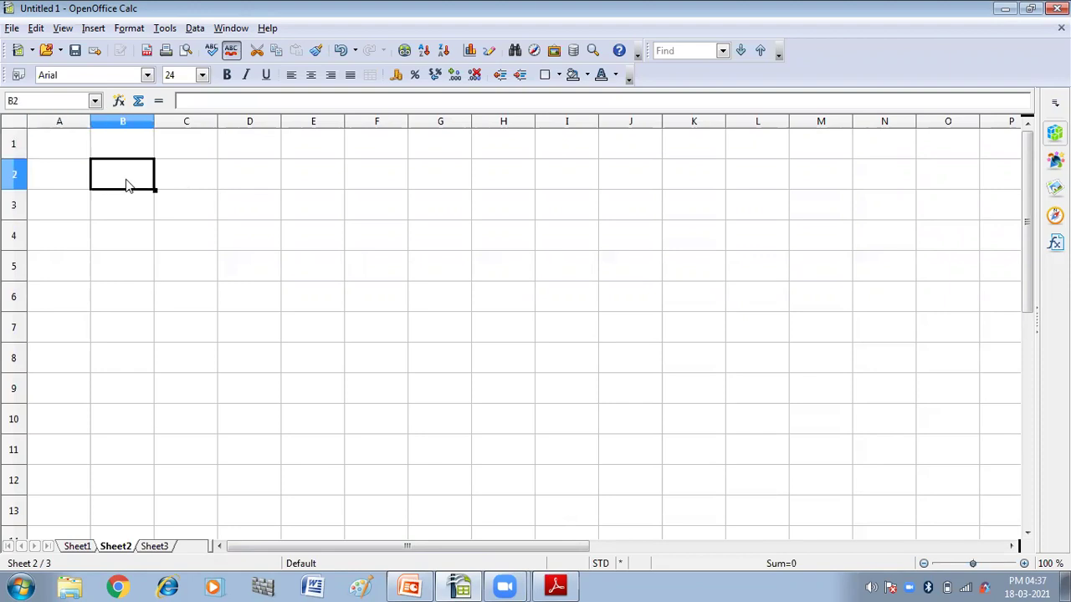
left_click(92, 31)
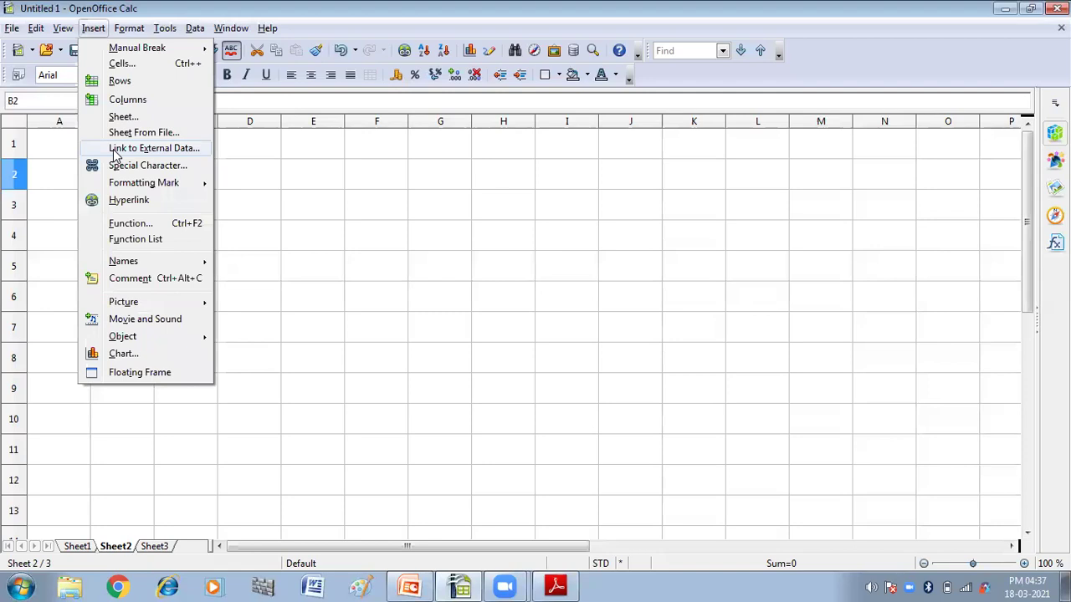
Step: Choose the TABLE HTML file on the Desktop as the external data source
left_click(116, 151)
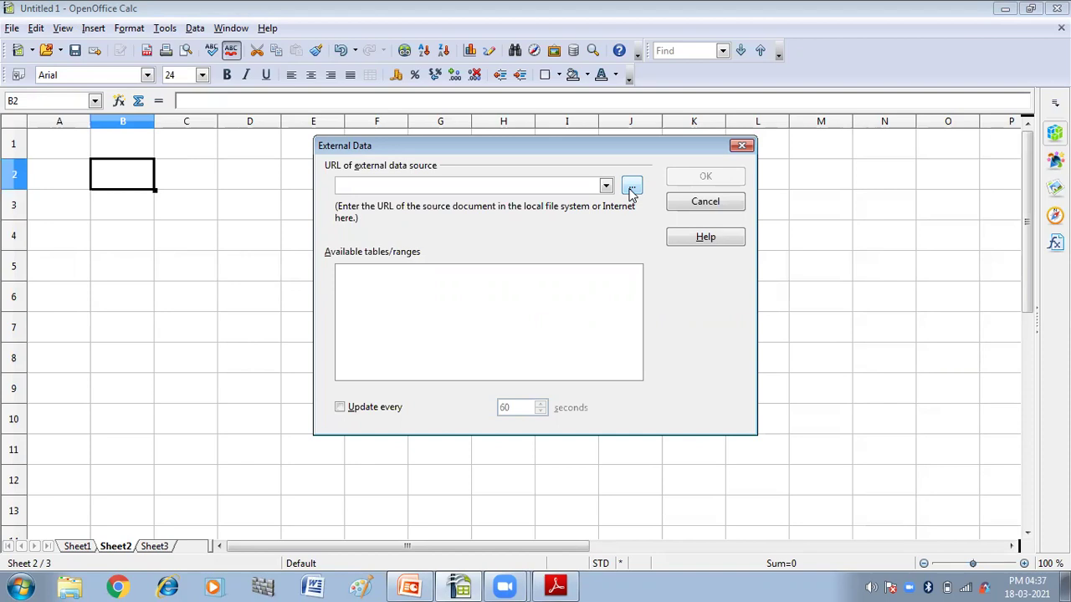
left_click(632, 189)
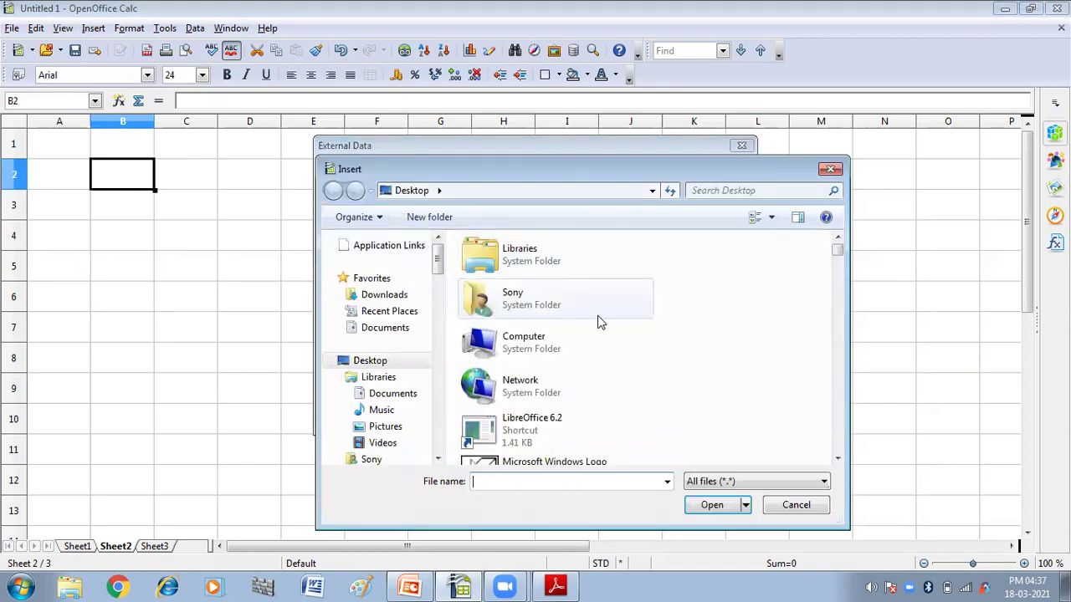
key("t")
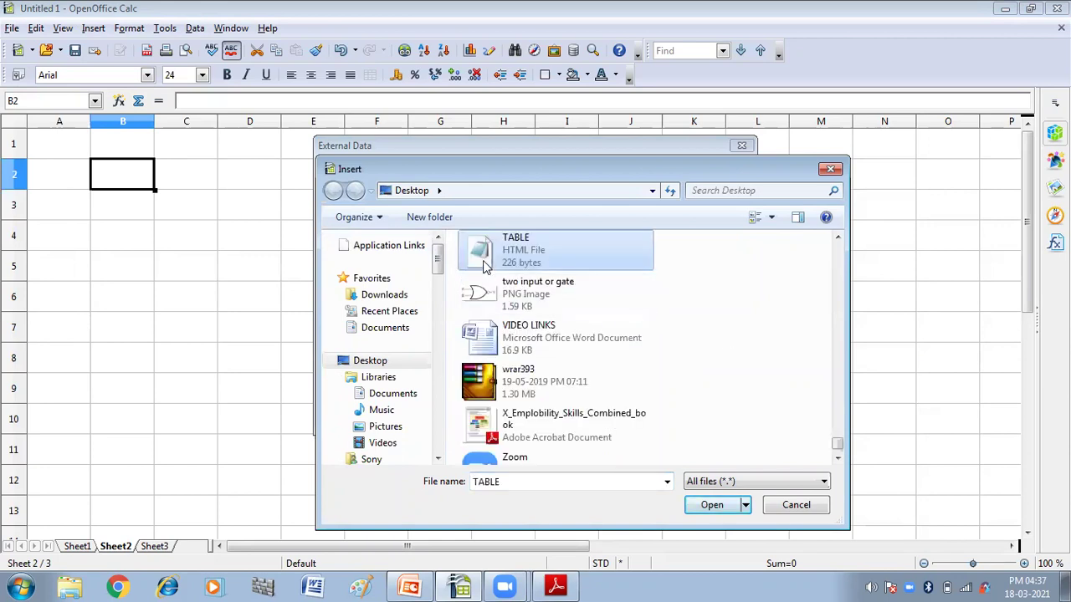
double_click(482, 266)
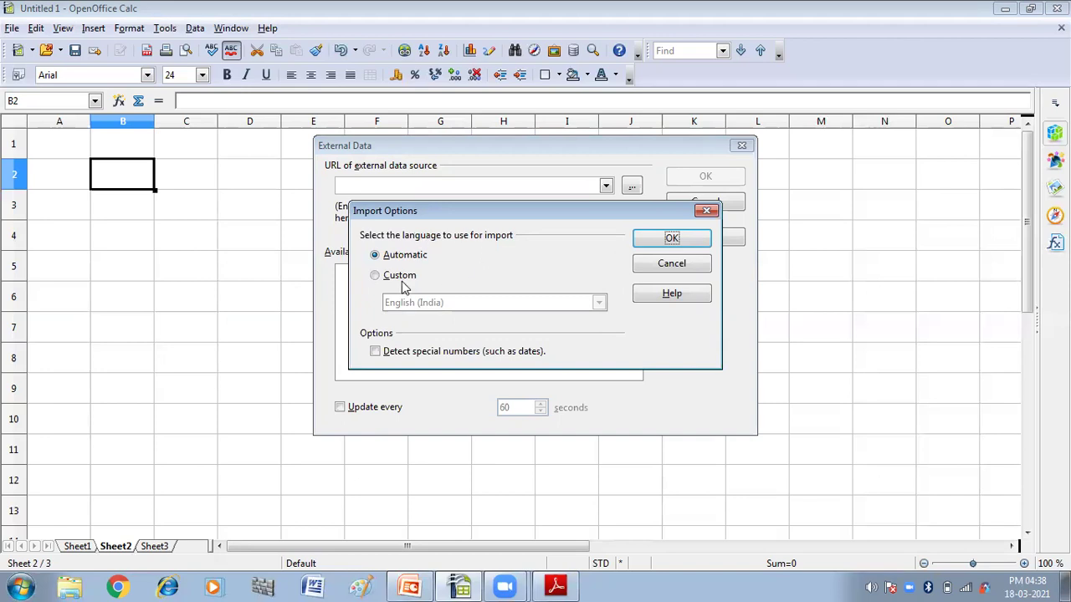
Step: Link the HTML_tables range with automatic language, refreshing every 60 seconds
left_click(671, 240)
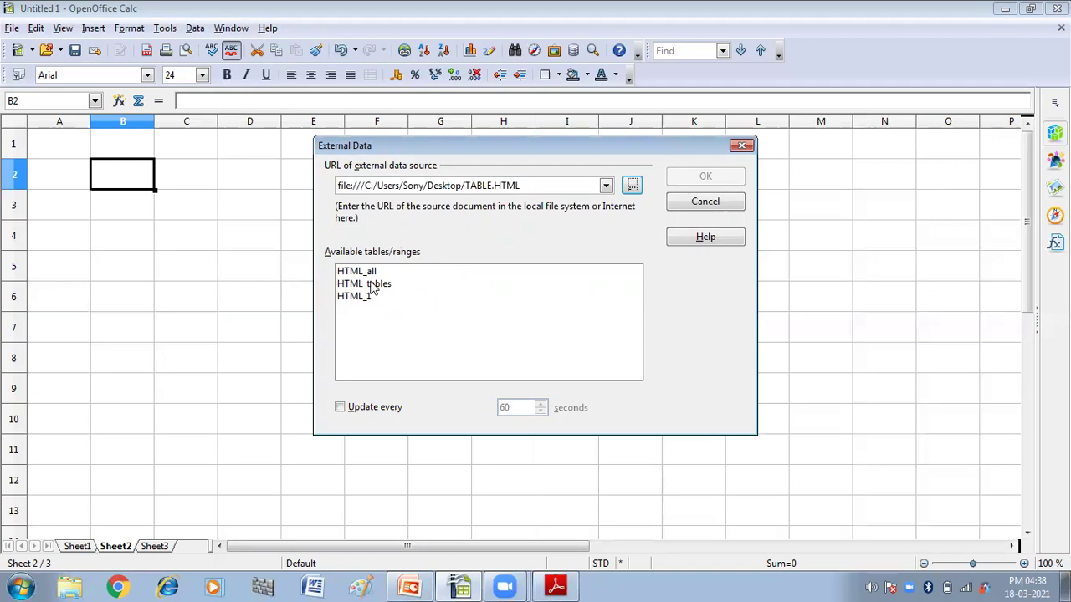
left_click(373, 287)
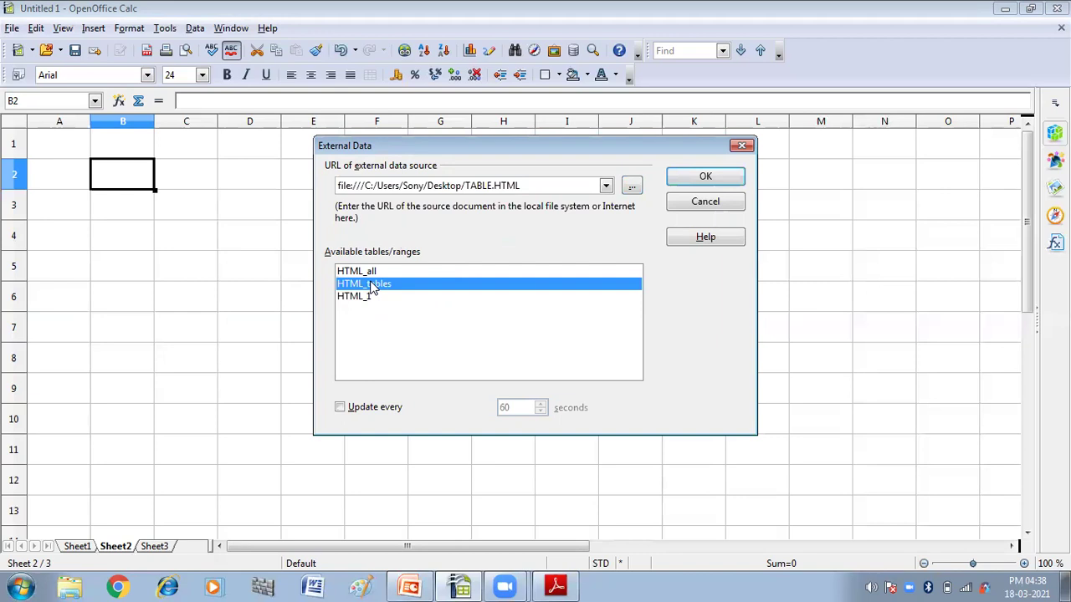
left_click(340, 408)
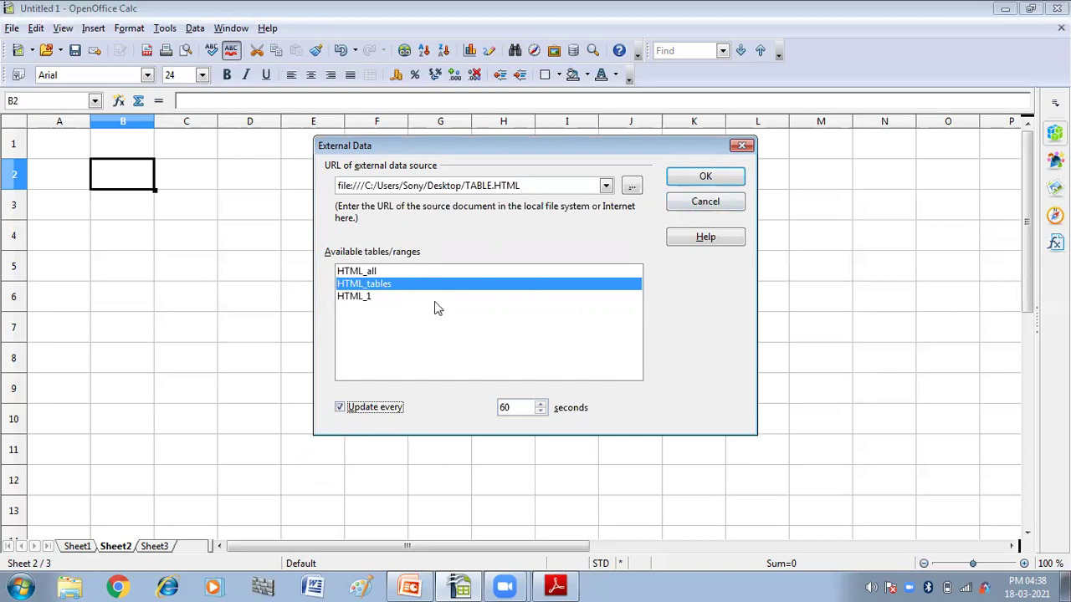
left_click(707, 182)
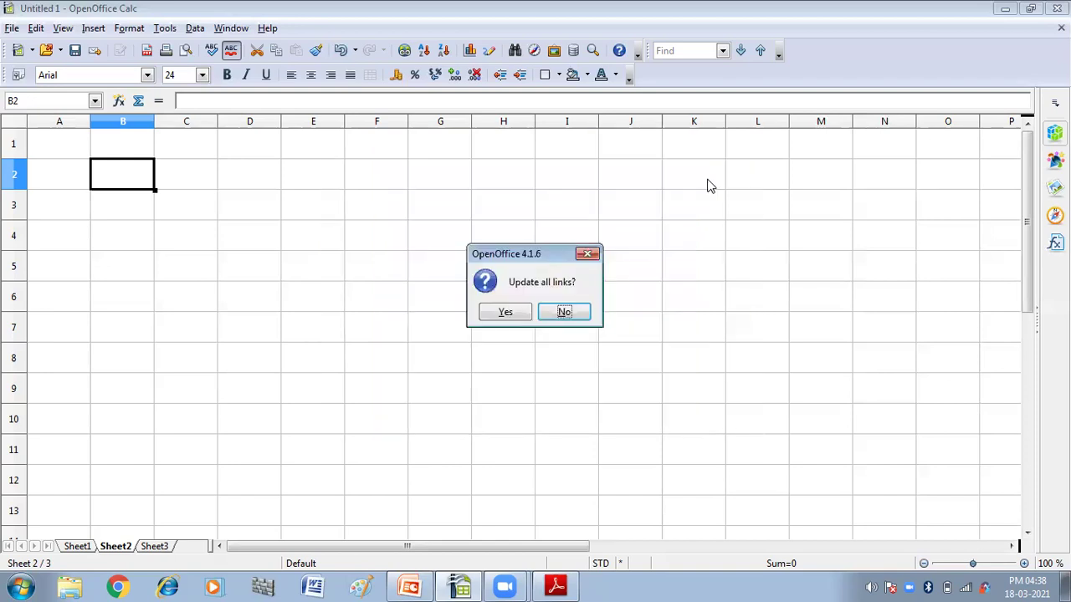
Step: Approve updating all links so the student table fills B2:E3
left_click(506, 312)
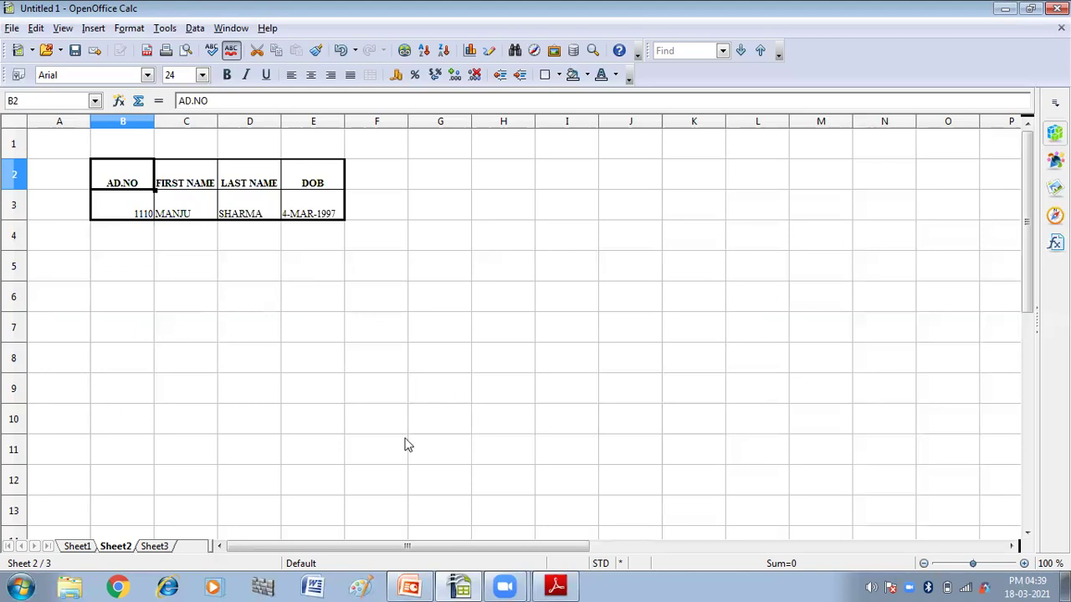
Step: Show PowerPoint slide 10 on registered data sources, then return to Calc
left_click(409, 585)
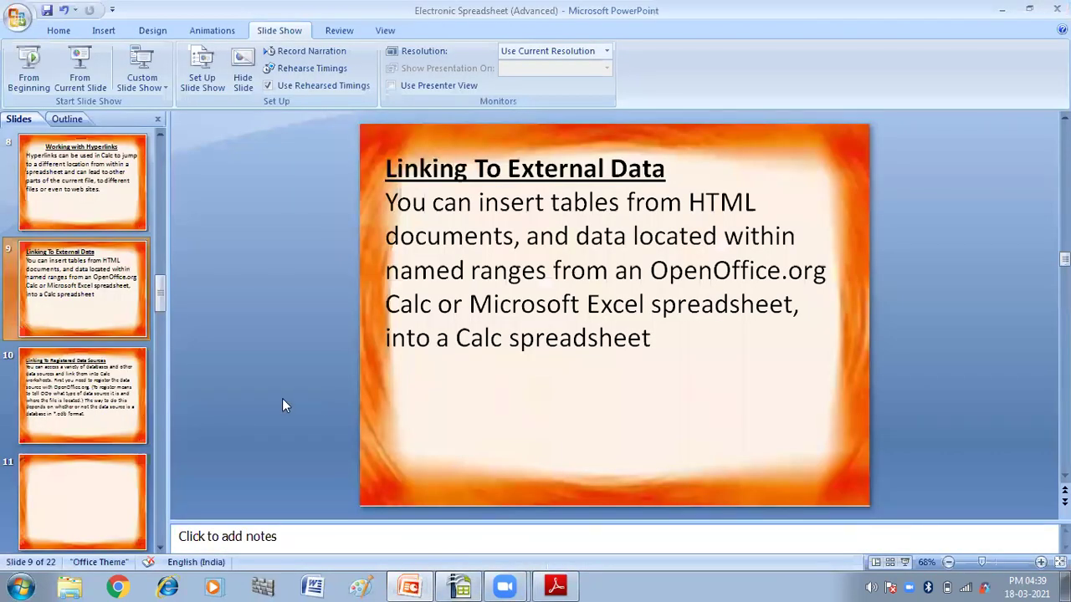
left_click(99, 387)
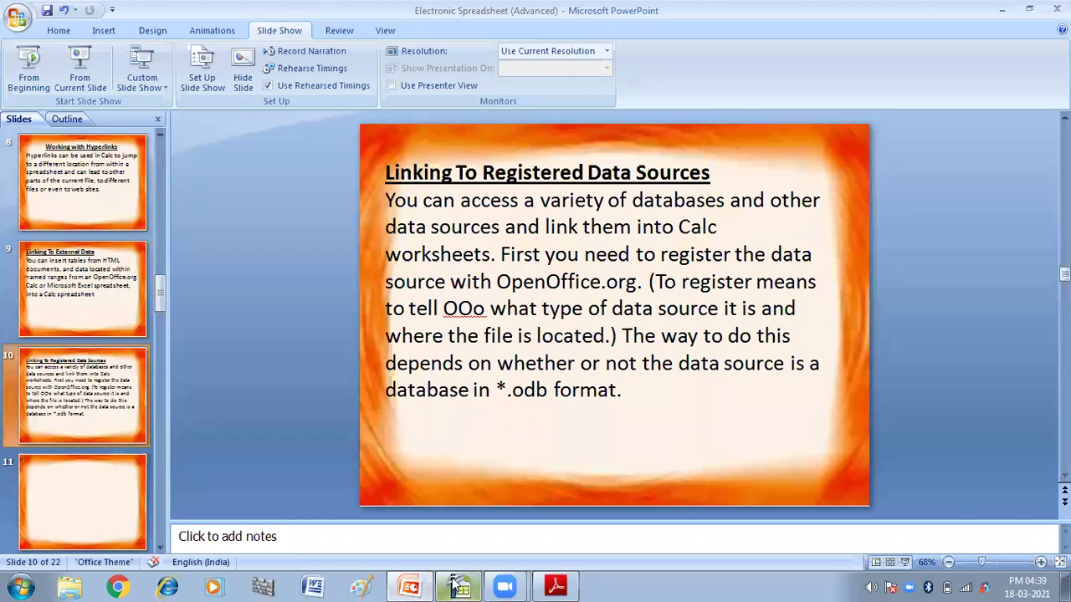
mouse_move(460, 587)
left_click(435, 551)
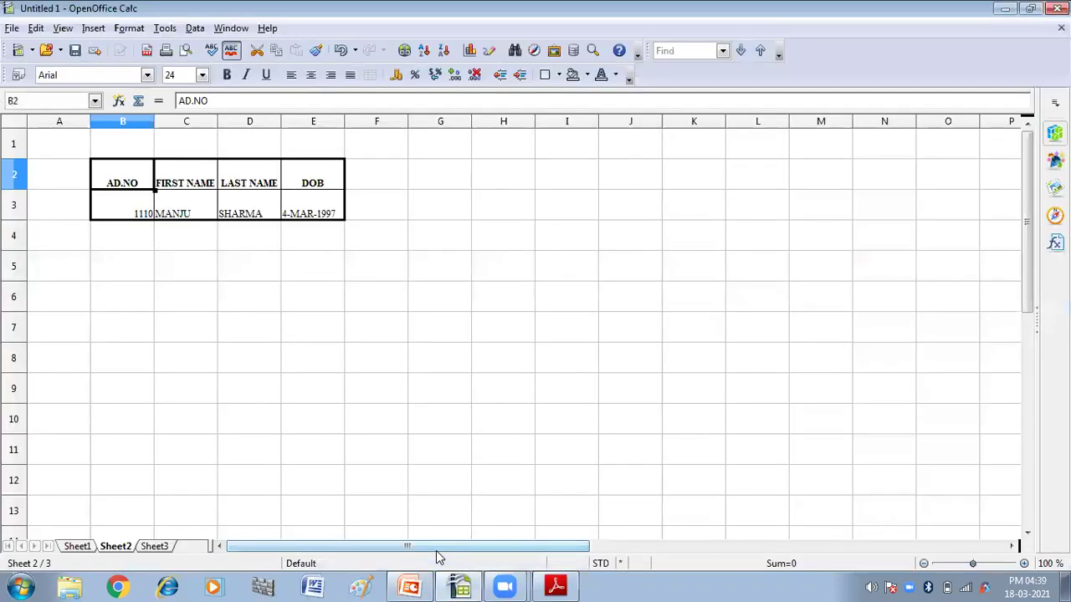
Step: On Sheet3, select every cell and set the font size to 22
left_click(150, 546)
left_click(292, 415)
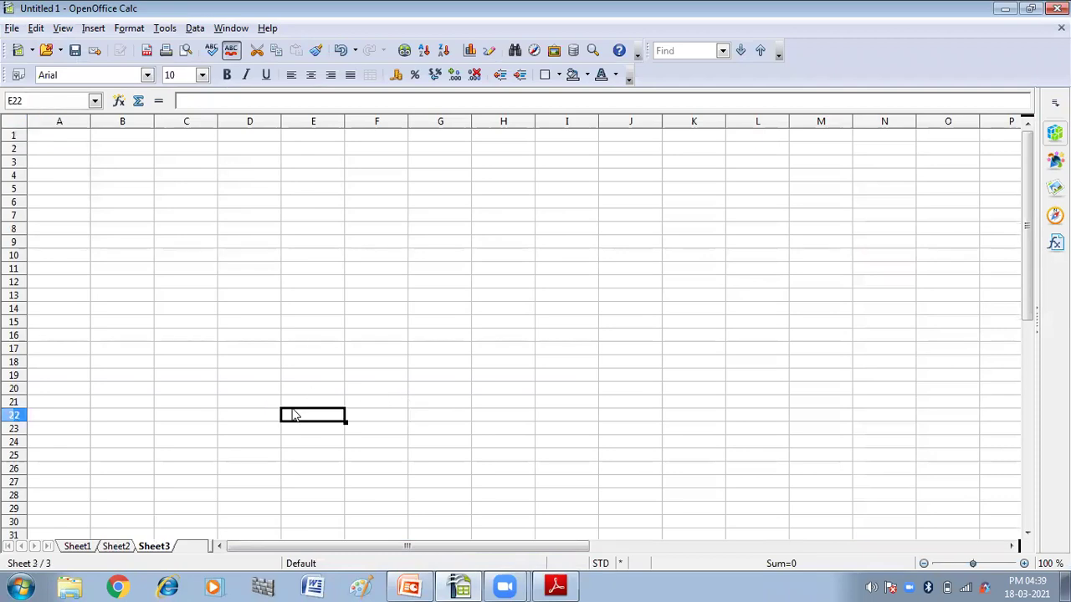
key("ctrl+a")
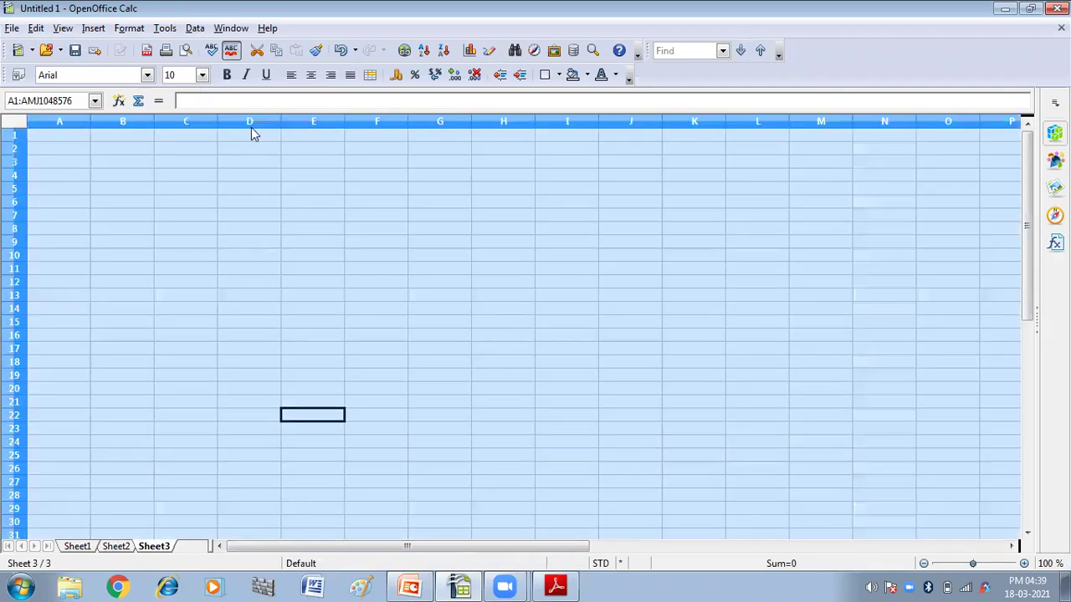
left_click(202, 74)
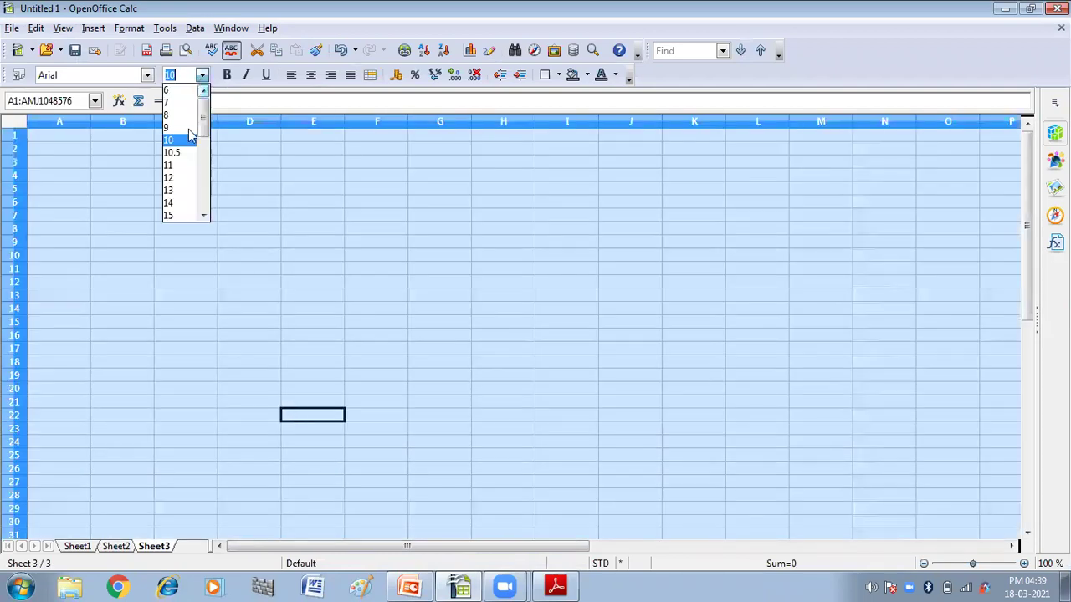
scroll(204, 216, "down", 2)
scroll(192, 217, "down", 2)
left_click(184, 220)
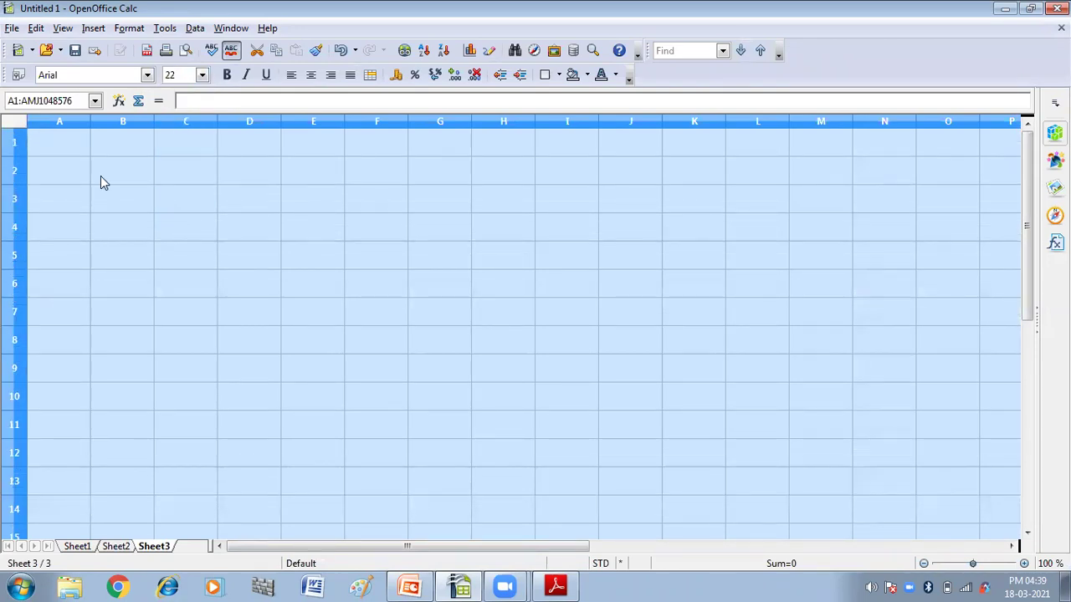
left_click(167, 34)
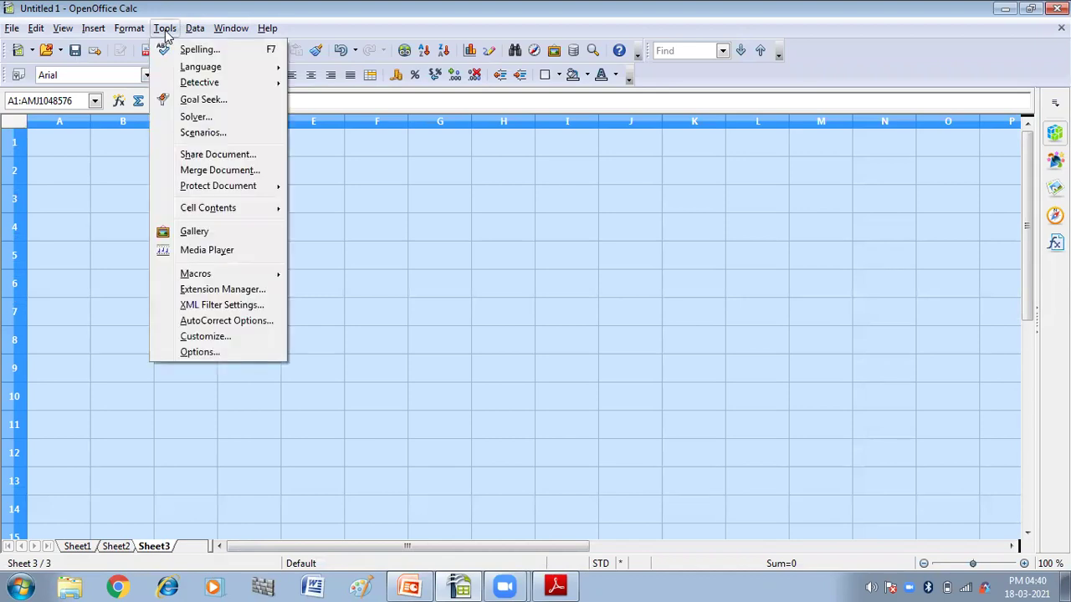
Step: Show the Databases page under OpenOffice Base in the Options dialog
left_click(189, 353)
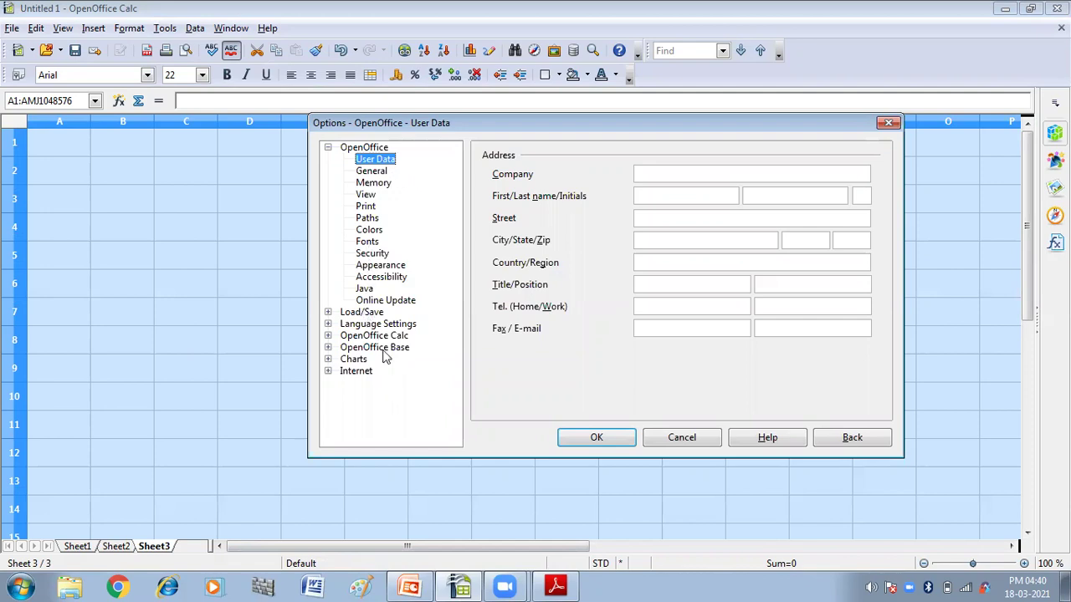
left_click(343, 351)
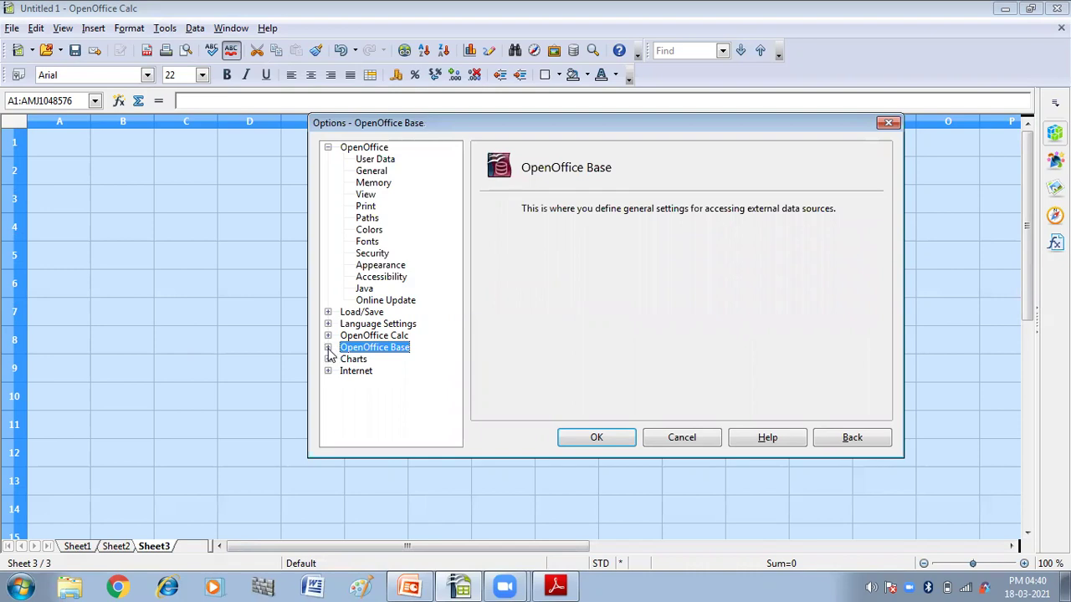
left_click(328, 347)
left_click(372, 374)
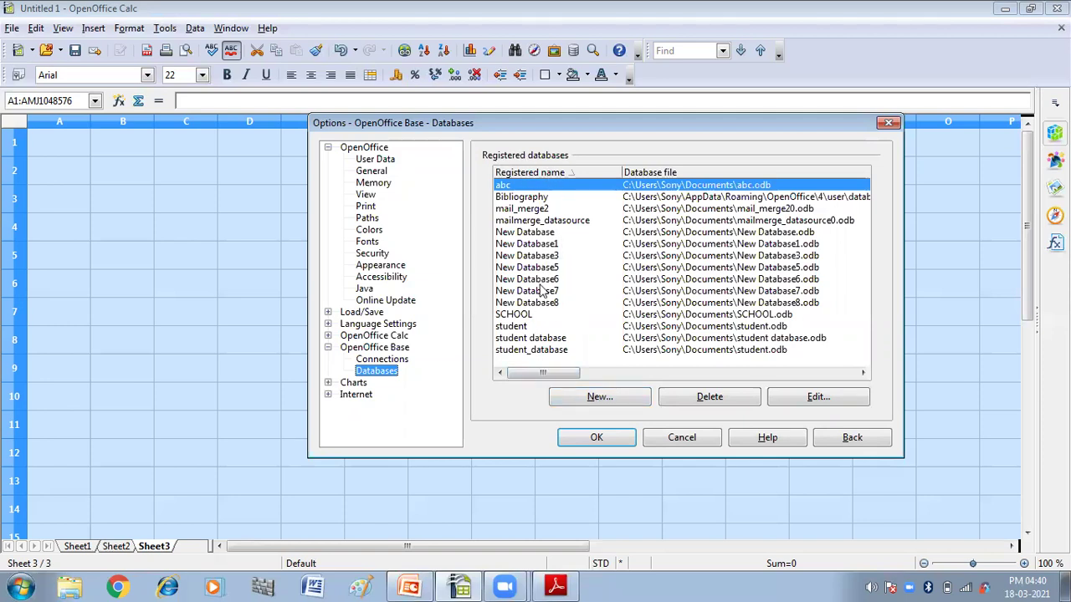
Step: Start a new database link and pick student.odb from Documents as its file
left_click(572, 400)
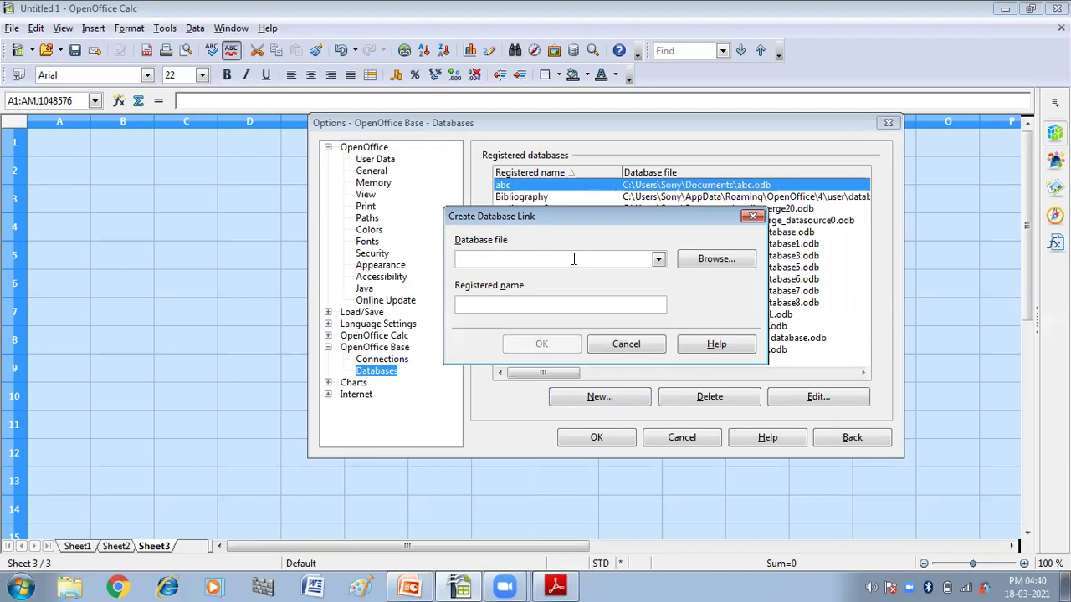
left_click(747, 263)
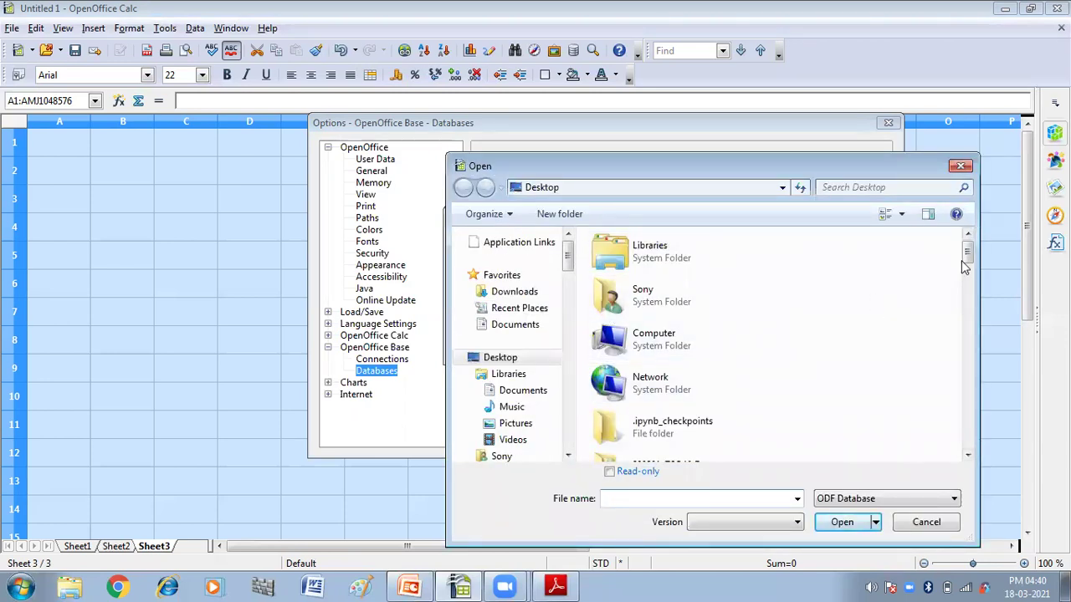
mouse_move(967, 259)
left_mouse_down()
mouse_move(968, 350)
mouse_move(966, 323)
left_mouse_up()
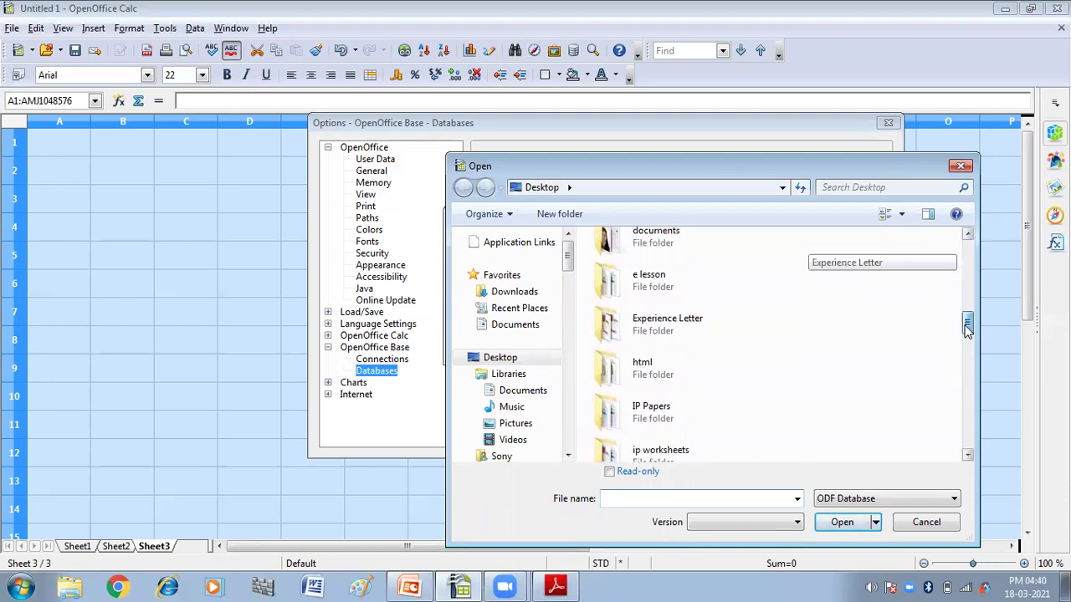
left_click(506, 326)
scroll(675, 341, "down", 2)
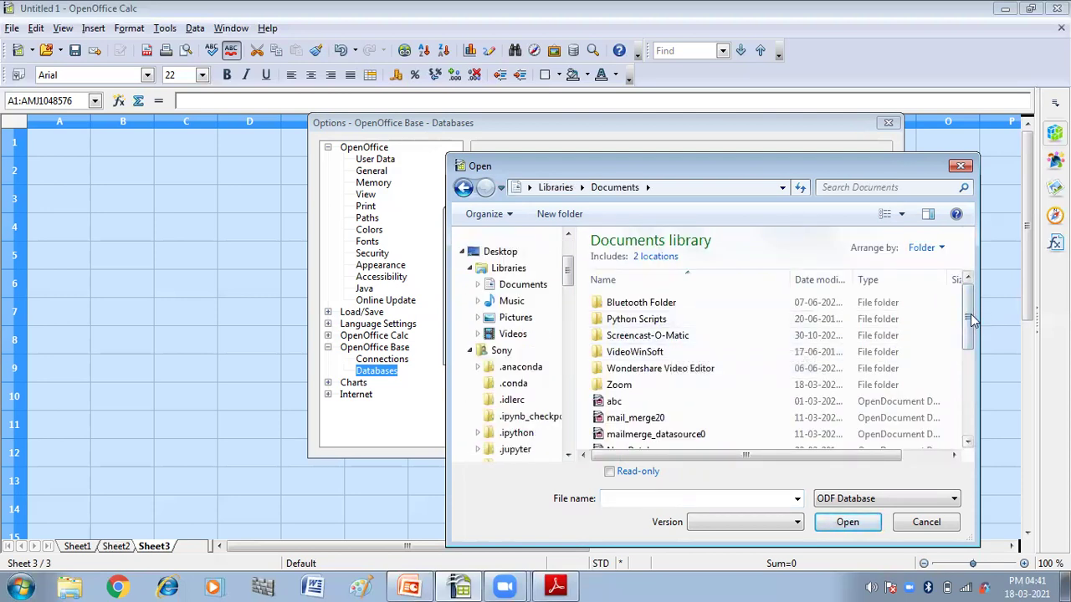
left_click_drag(971, 314, 971, 380)
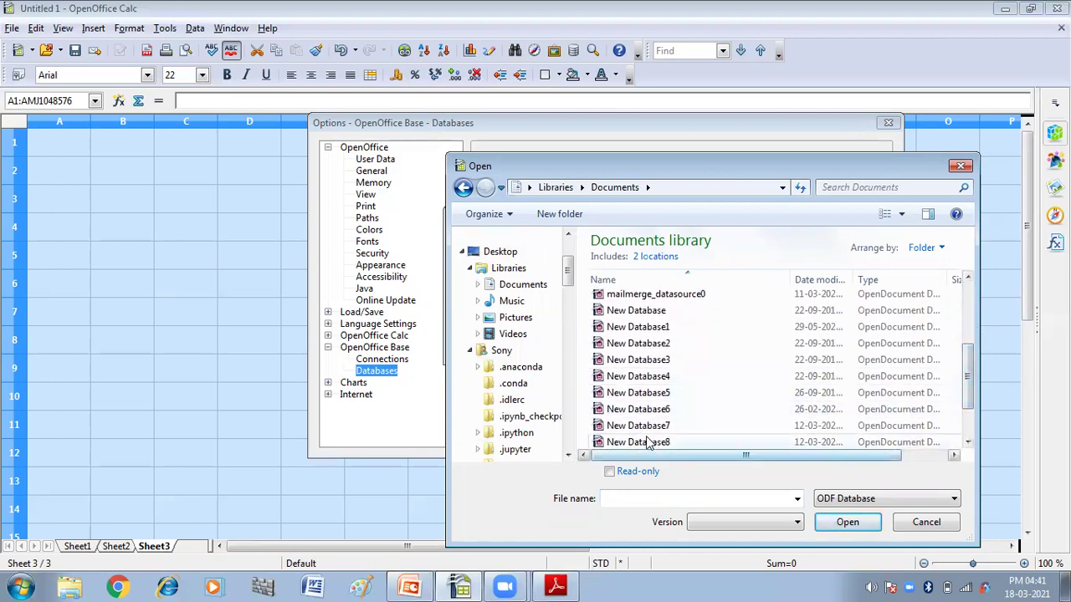
left_click_drag(968, 376, 969, 418)
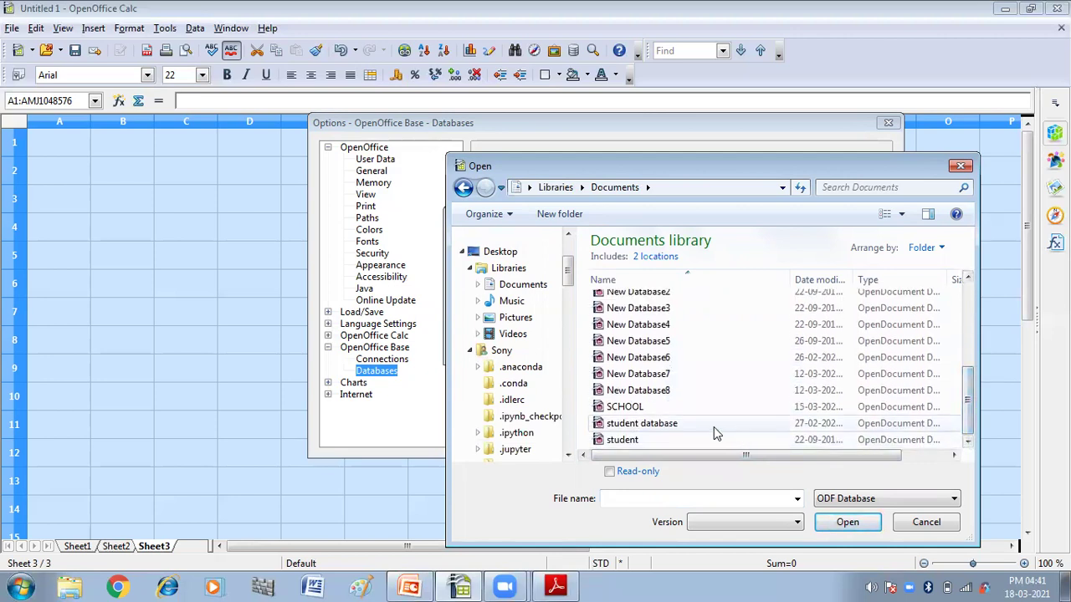
left_click(608, 444)
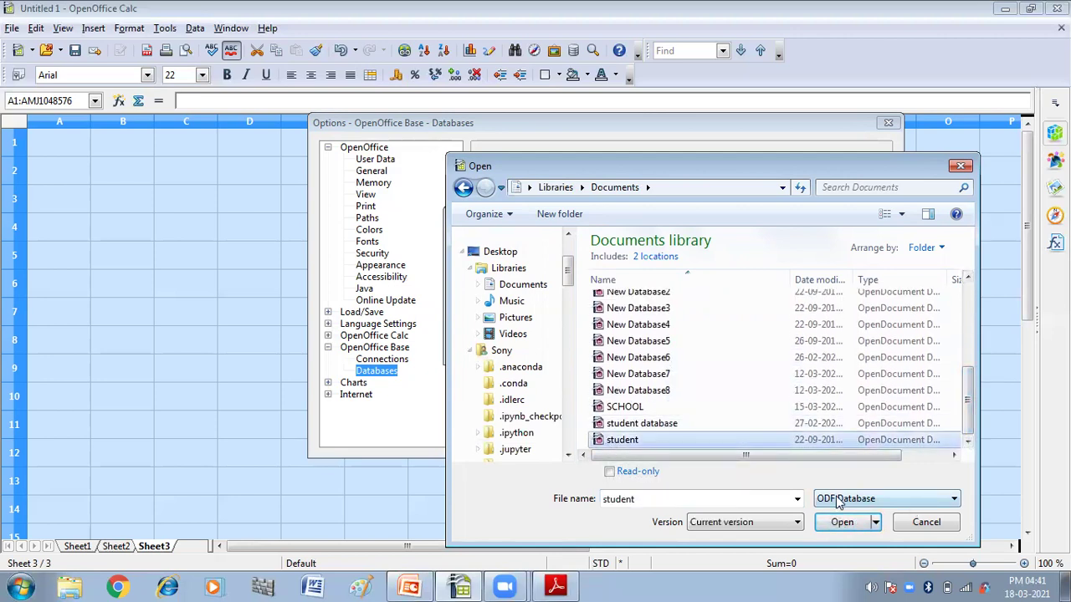
left_click(825, 525)
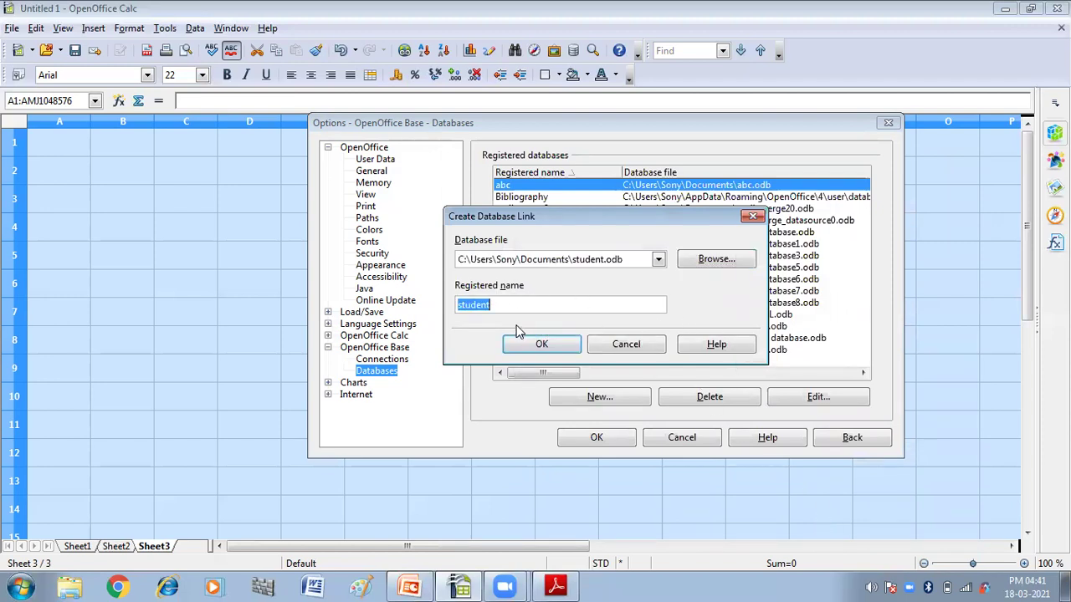
Step: Confirm the student link, dismiss the name-in-use warning, cancel it and close Options
left_click(573, 351)
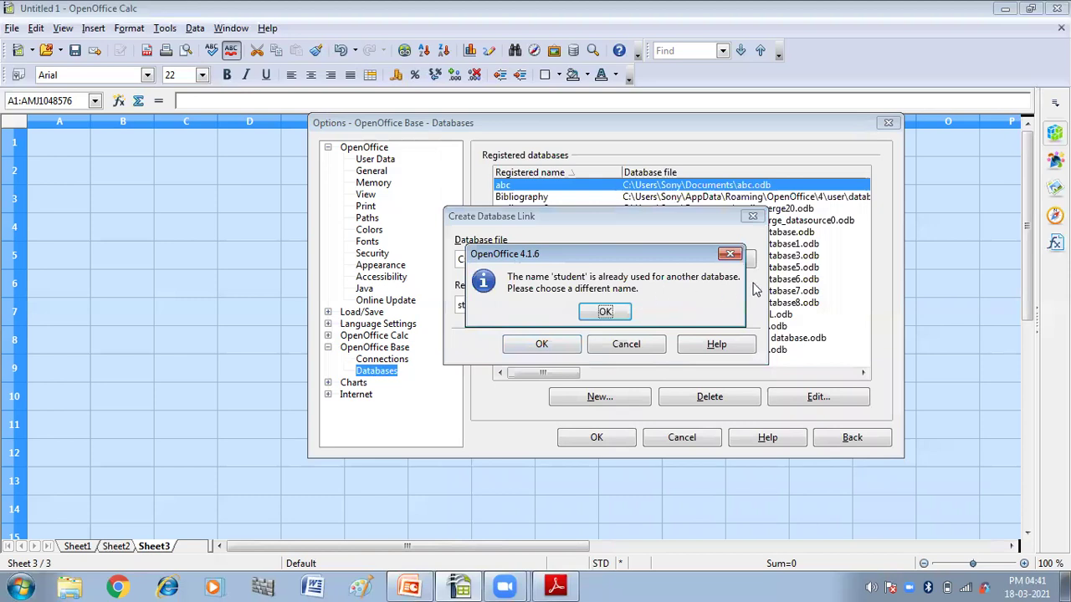
left_click(613, 309)
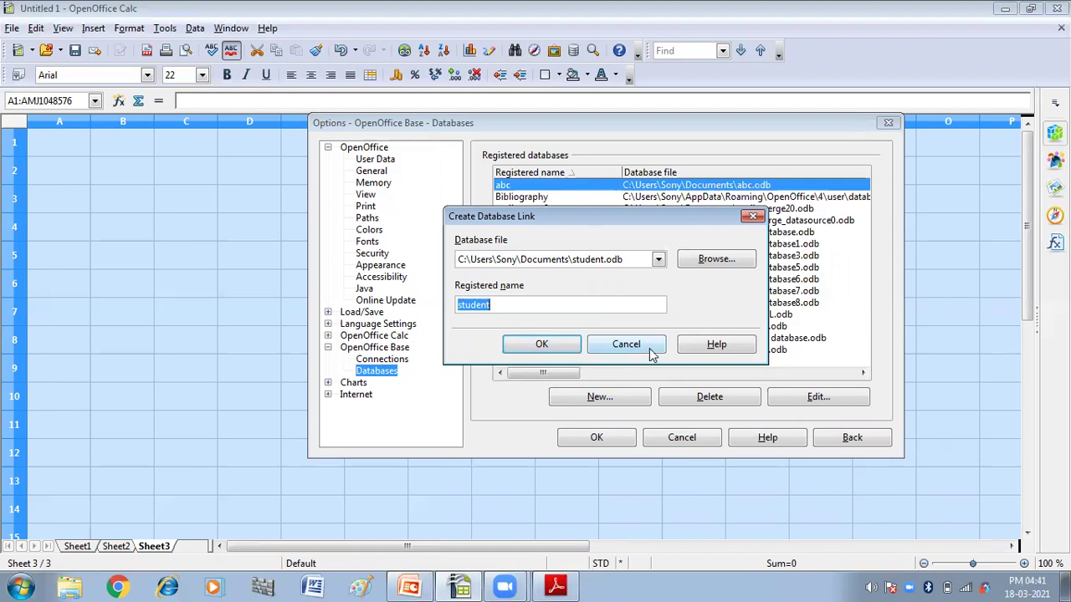
left_click(610, 354)
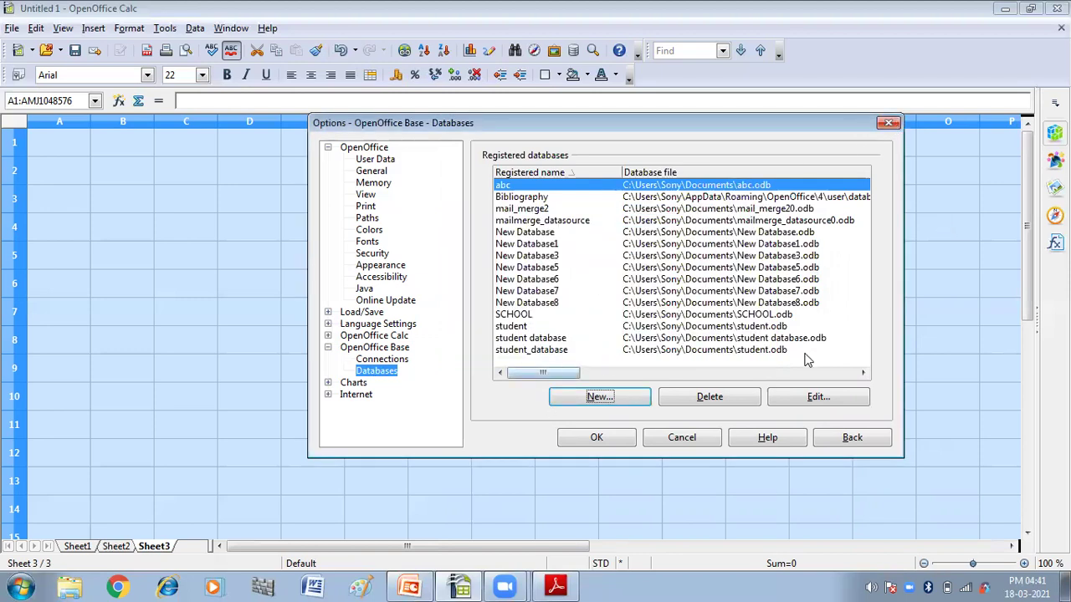
left_click(888, 124)
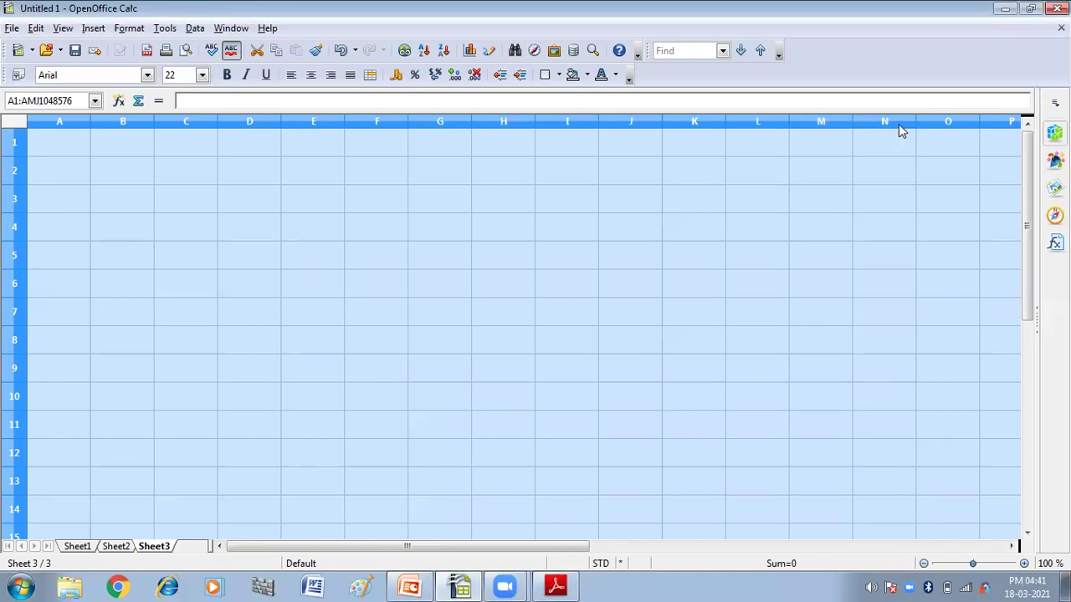
Step: Select cell C2 and browse for a source in the Link to External Data dialog
left_click(194, 173)
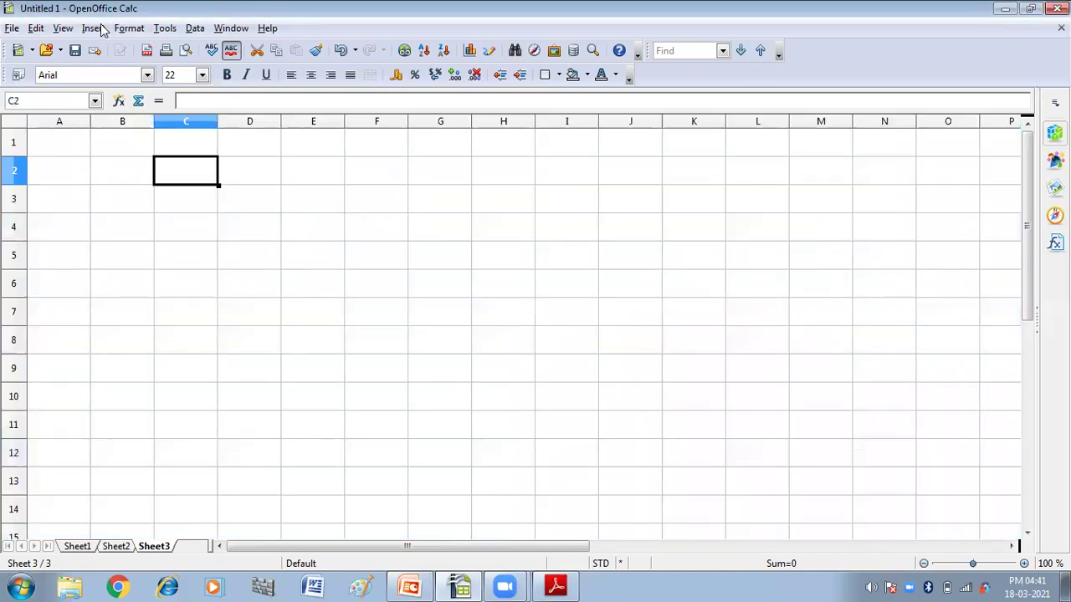
left_click(102, 34)
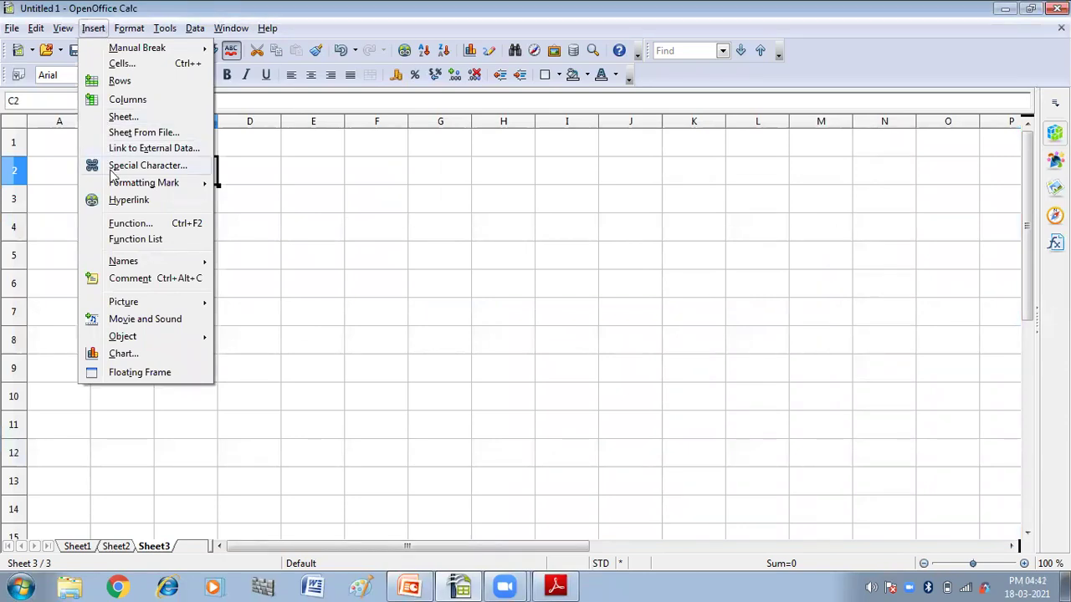
key("Escape")
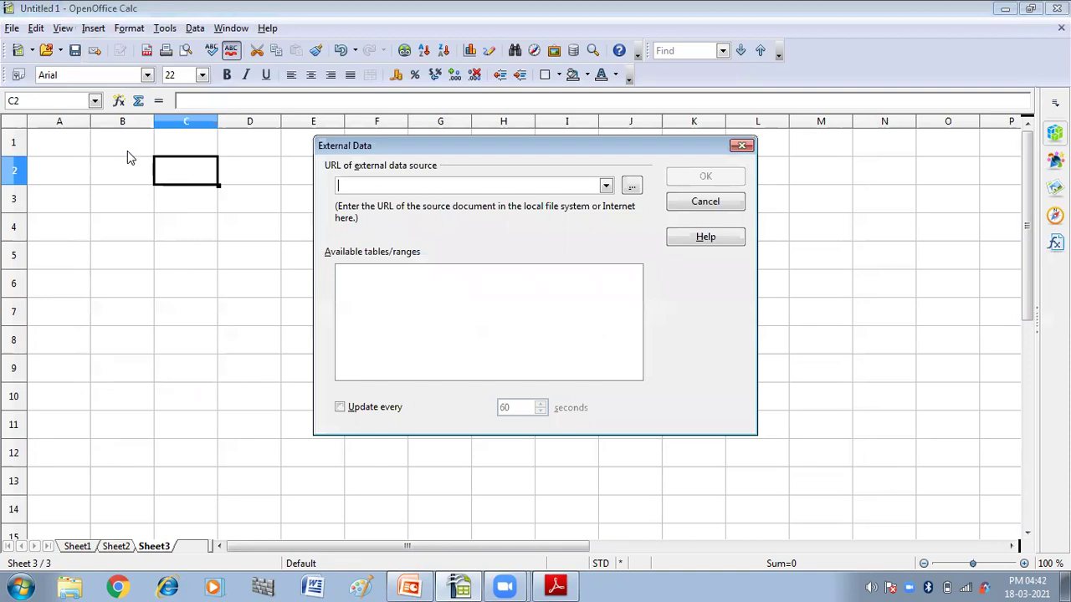
left_click(632, 188)
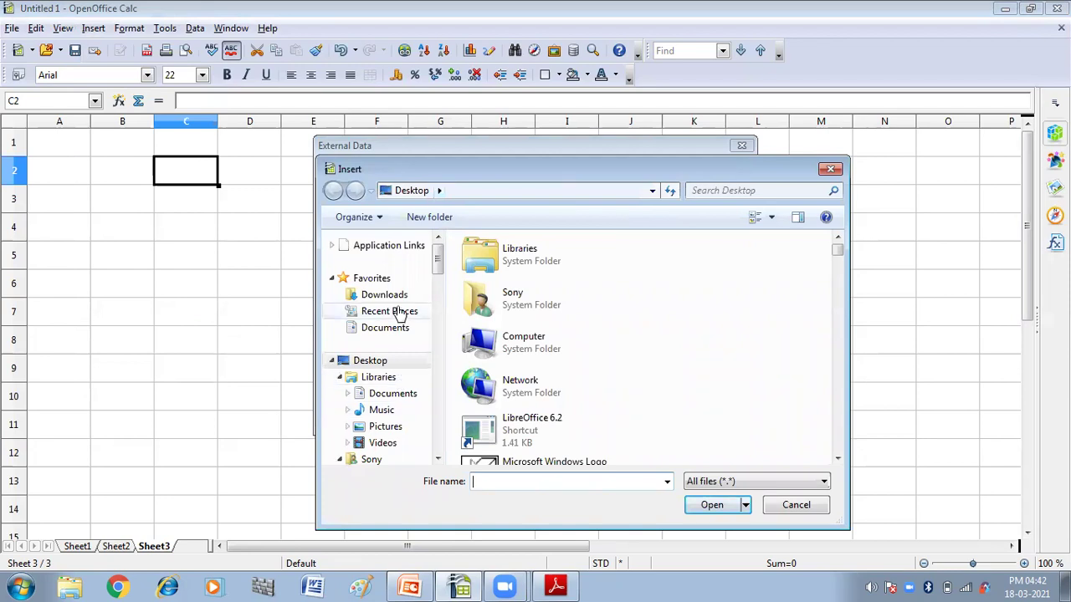
mouse_move(385, 327)
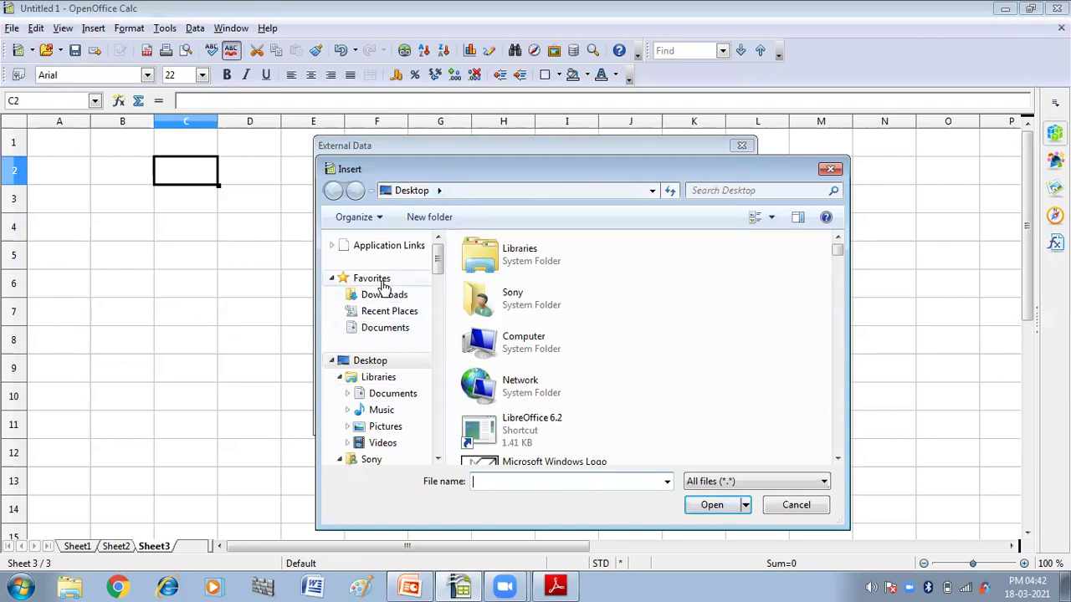
Step: Select the student database file from Documents as the external data source
left_click(385, 327)
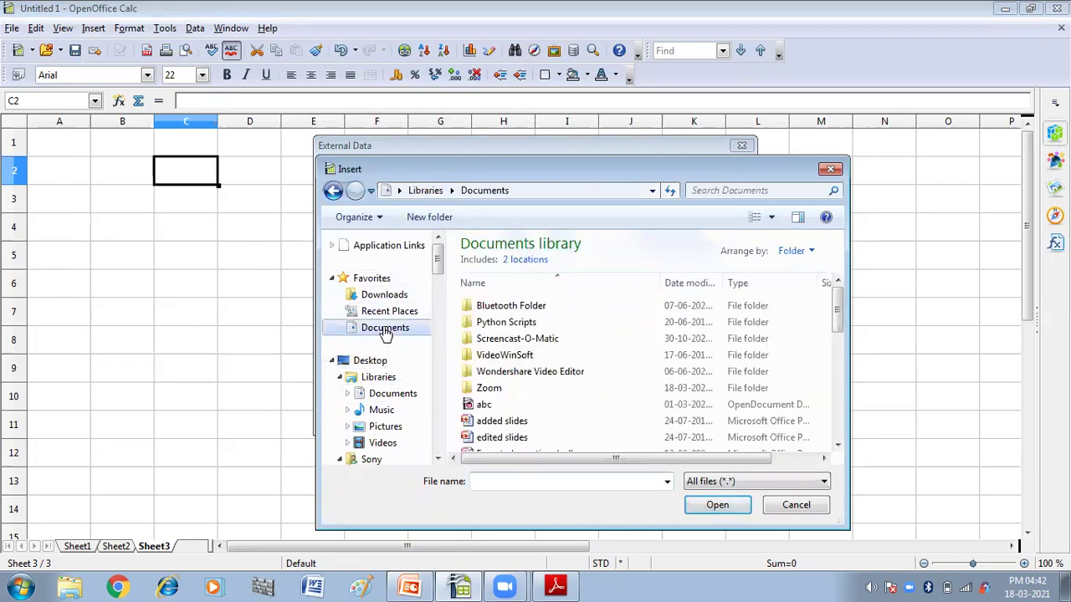
scroll(510, 402, "down", 1)
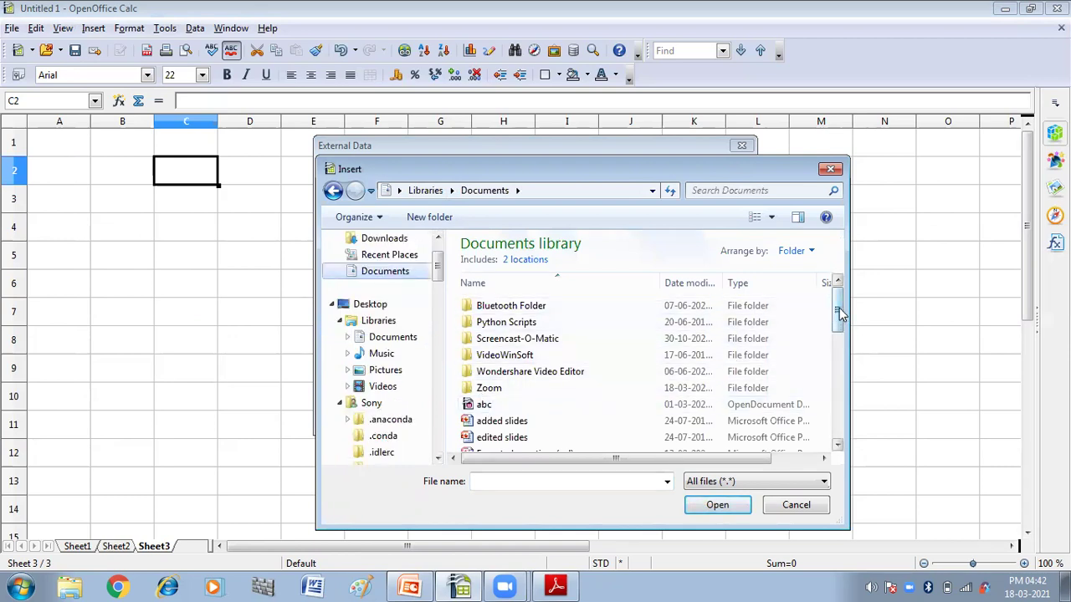
left_click_drag(834, 314, 834, 400)
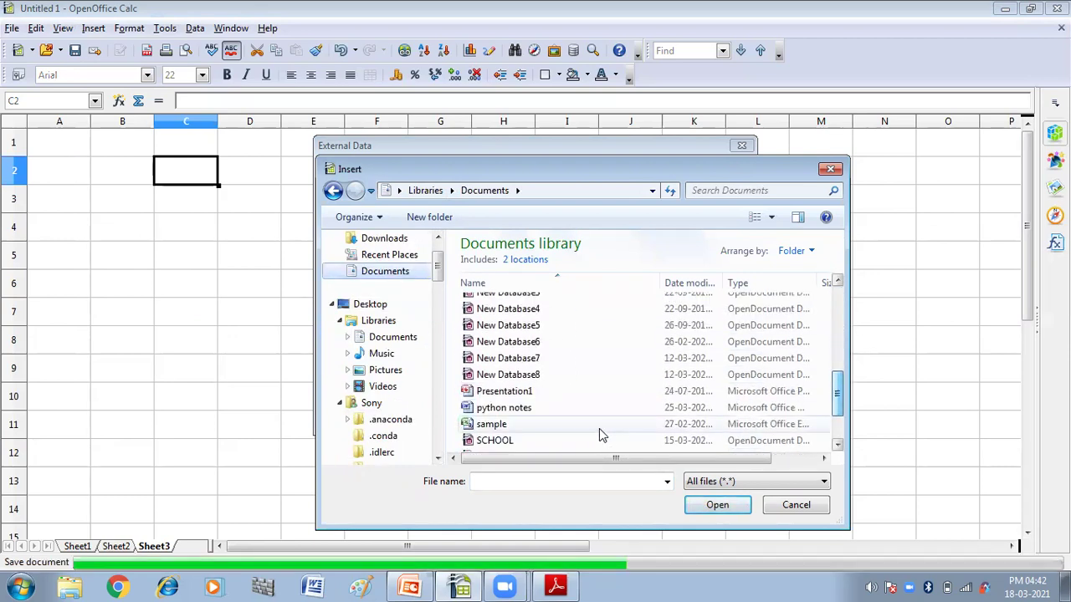
scroll(838, 400, "down", 1)
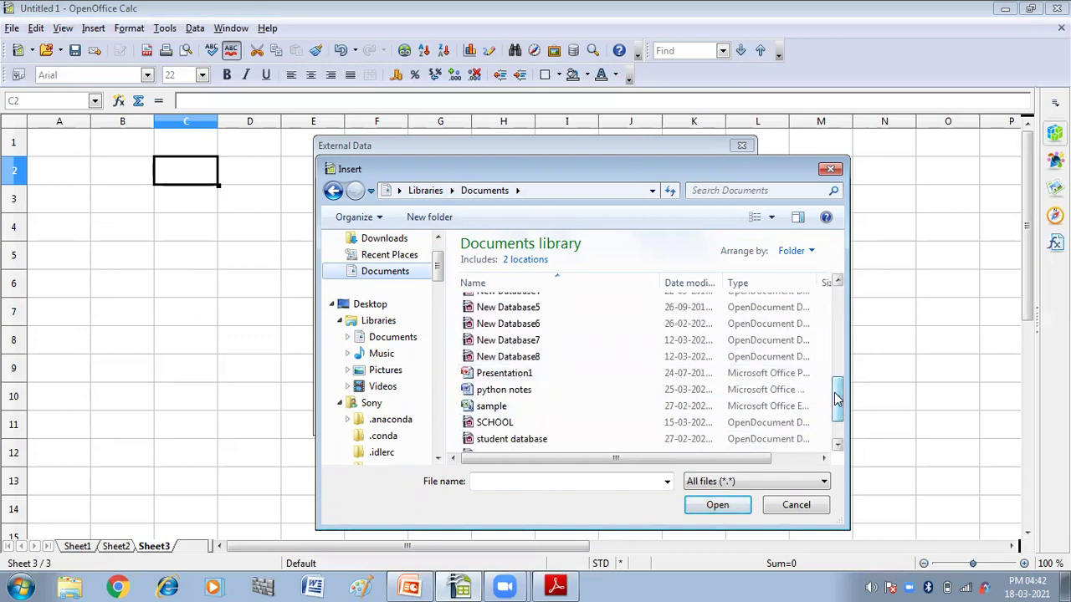
scroll(837, 400, "down", 1)
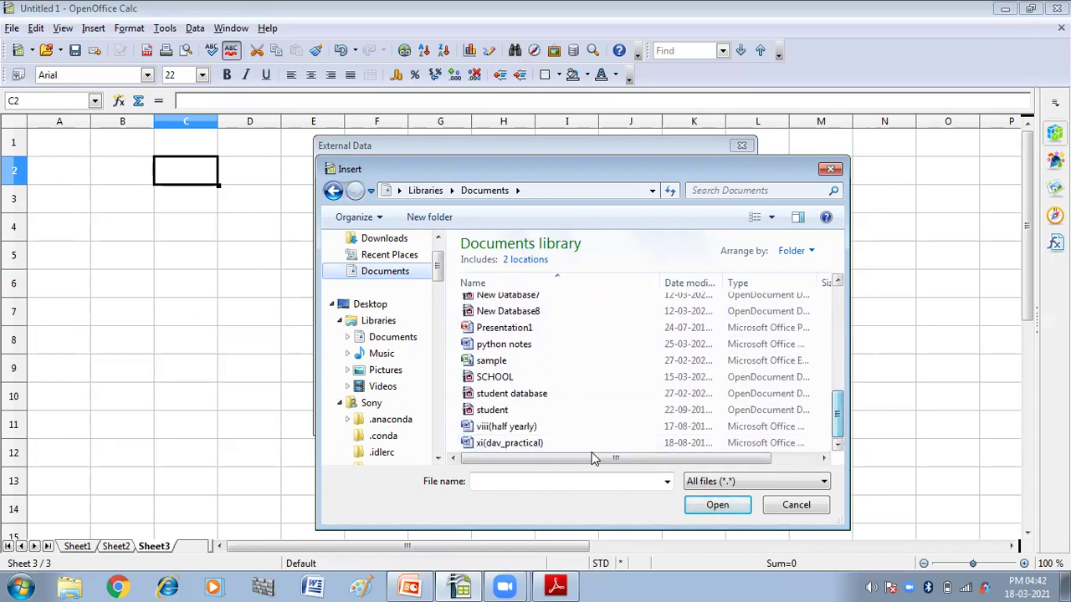
left_click(491, 411)
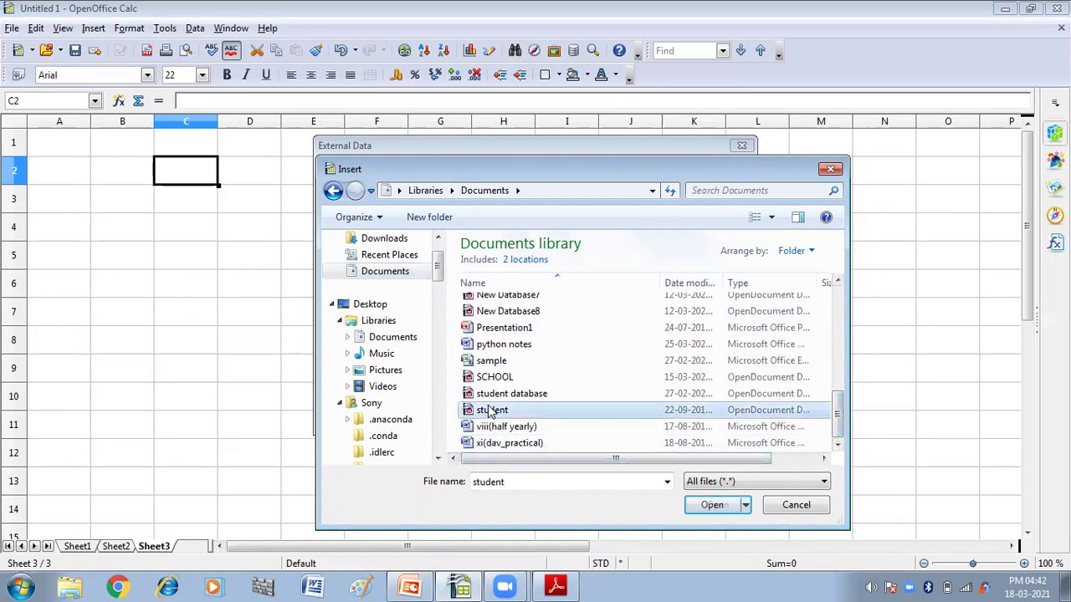
left_click(723, 509)
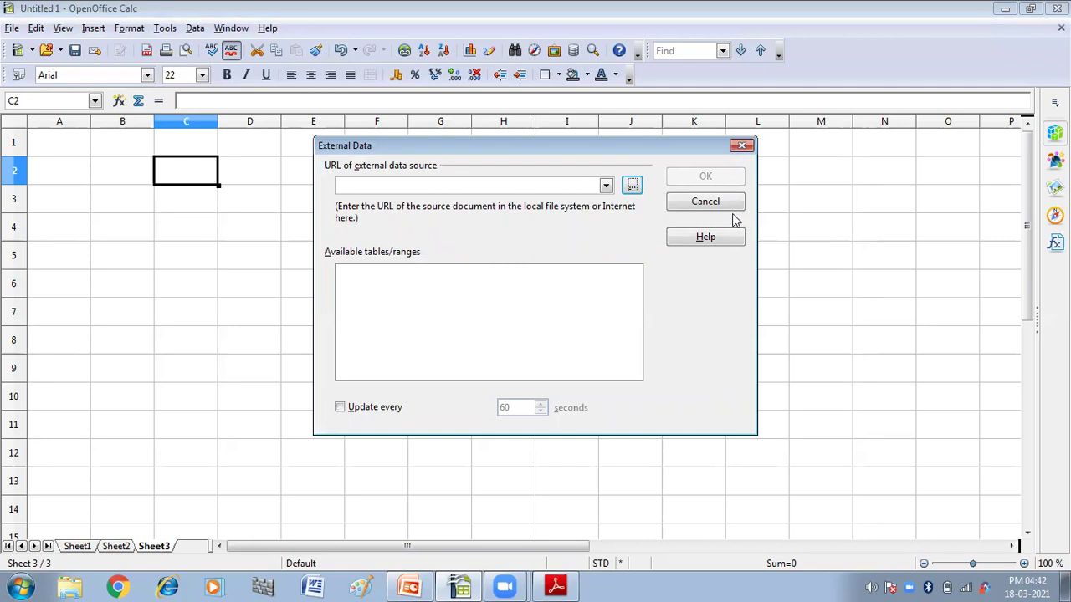
Step: Browse Documents again and double-click the student file as the external source
left_click(632, 187)
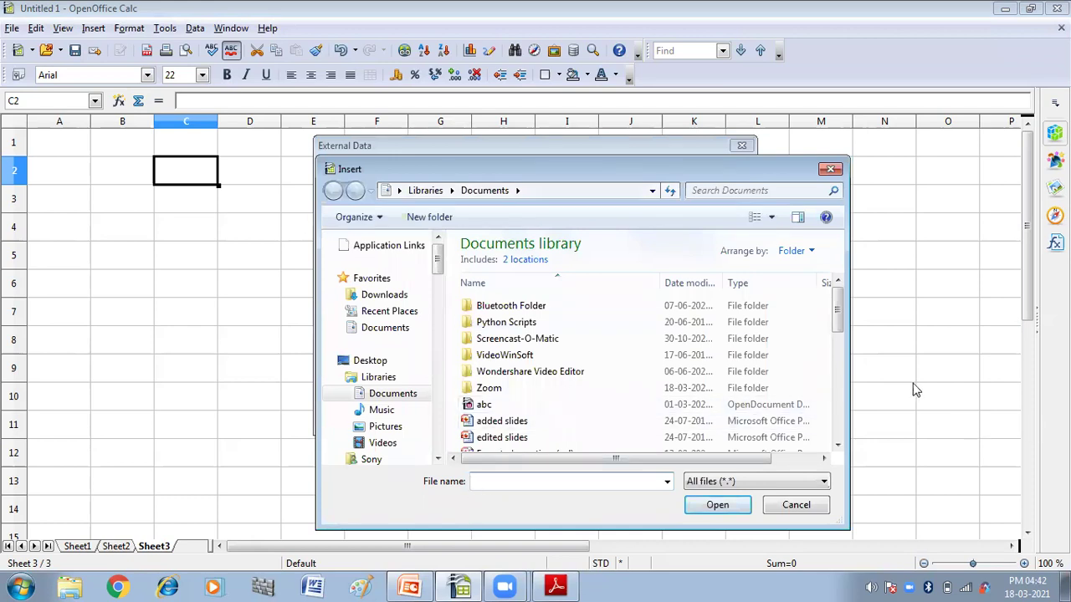
scroll(840, 323, "down", 2)
scroll(840, 323, "up", 2)
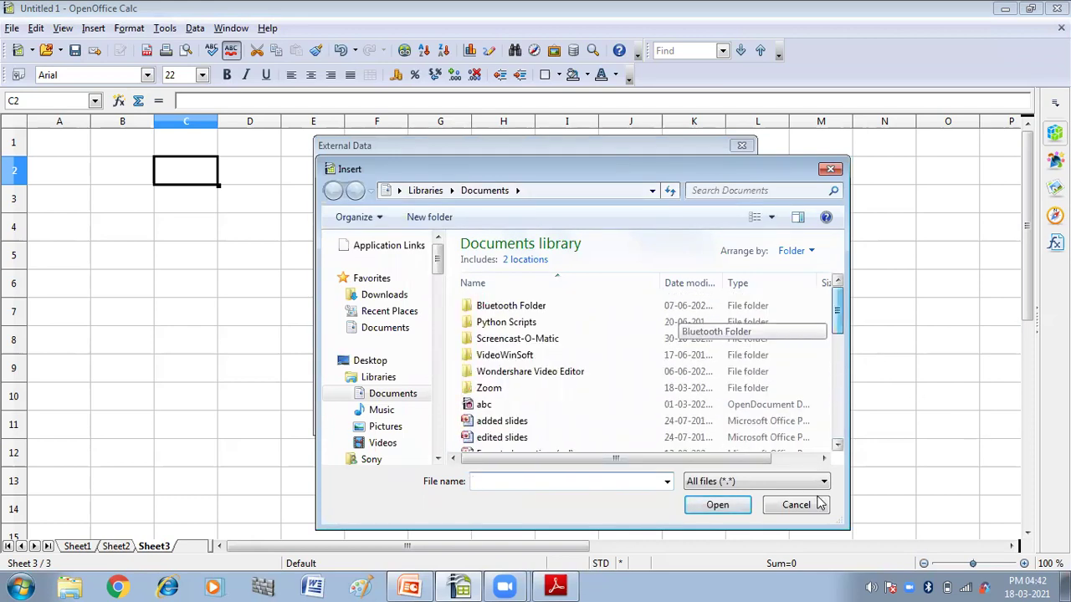
left_click_drag(839, 303, 839, 412)
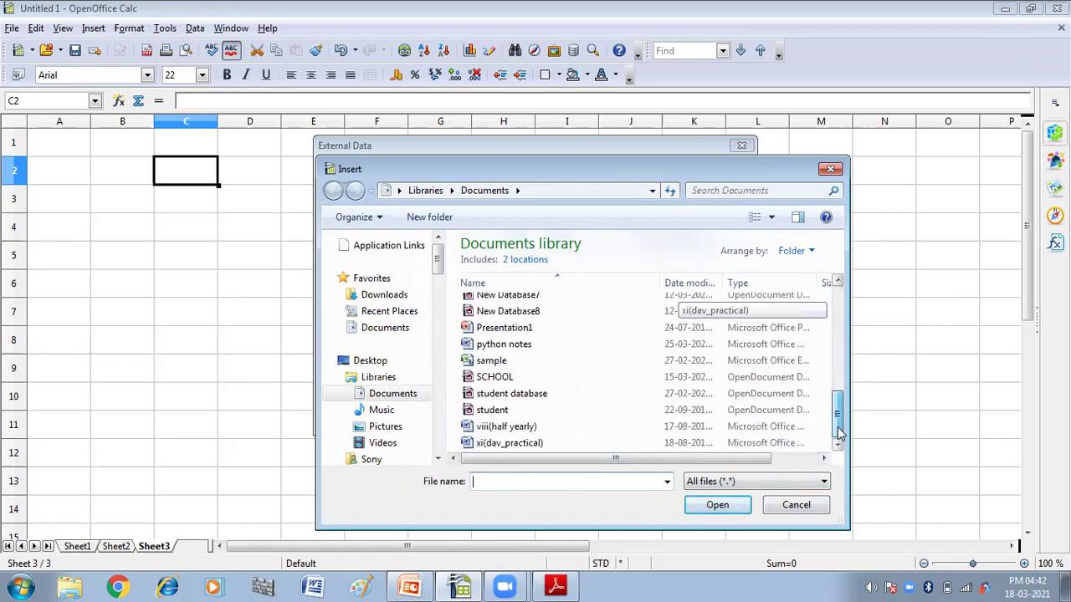
double_click(516, 412)
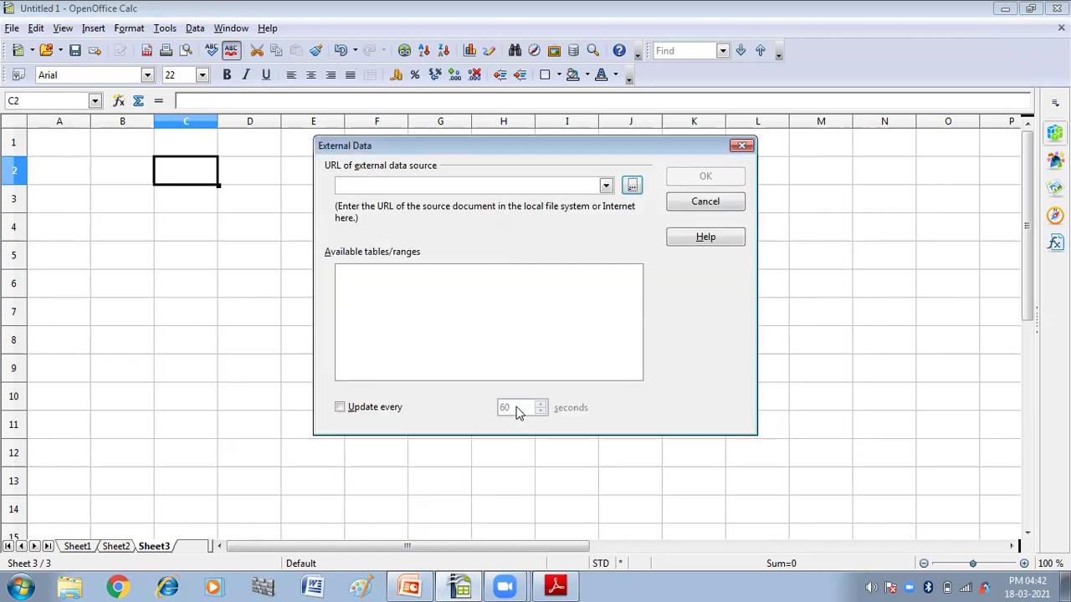